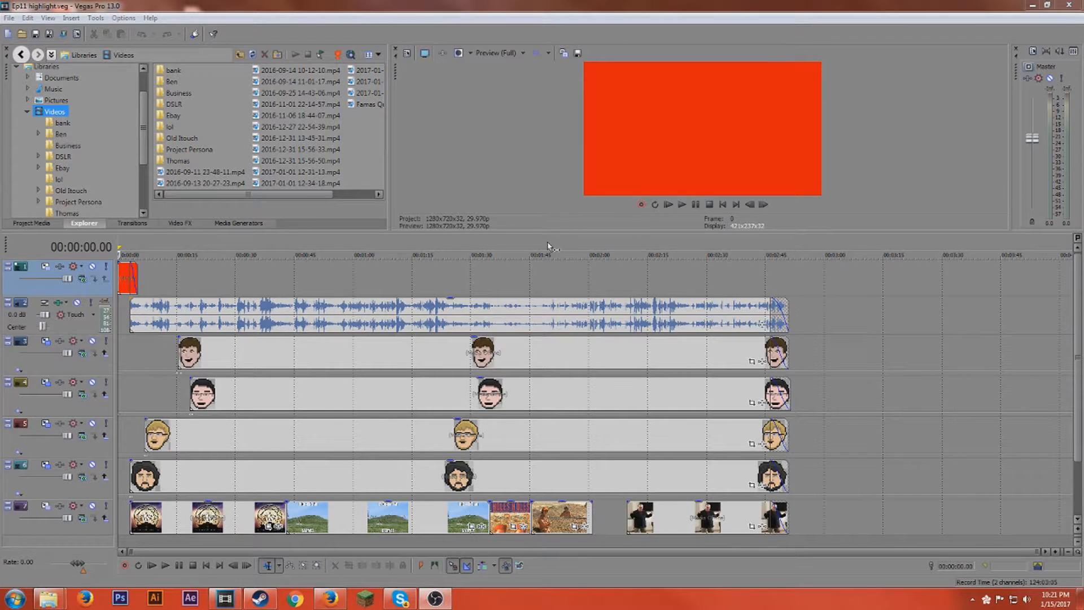
Drag the preview/timeline splitter so the video preview is larger and fewer tracks show.
{"action": "mouse_move", "coordinate": [552, 237]}
{"action": "left_mouse_down"}
{"action": "mouse_move", "coordinate": [545, 390]}
{"action": "mouse_move", "coordinate": [559, 428]}
{"action": "left_mouse_up"}
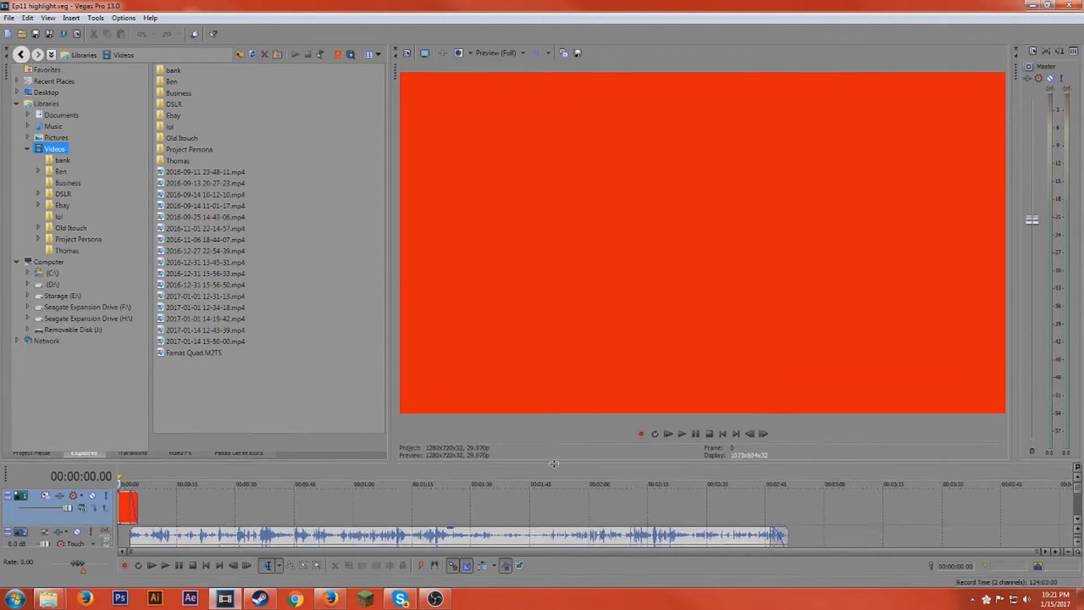
{"action": "left_click_drag", "start_coordinate": [559, 428], "coordinate": [560, 324]}
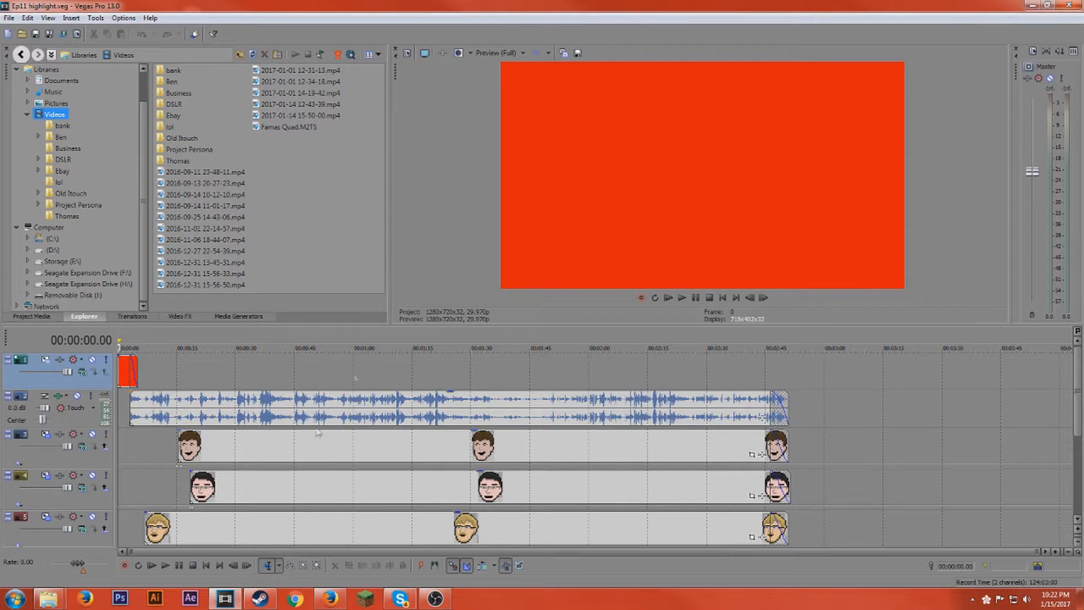
Scrub the playhead from about 40 seconds to the end and back to the Mound Builders title.
{"action": "left_click", "coordinate": [278, 379]}
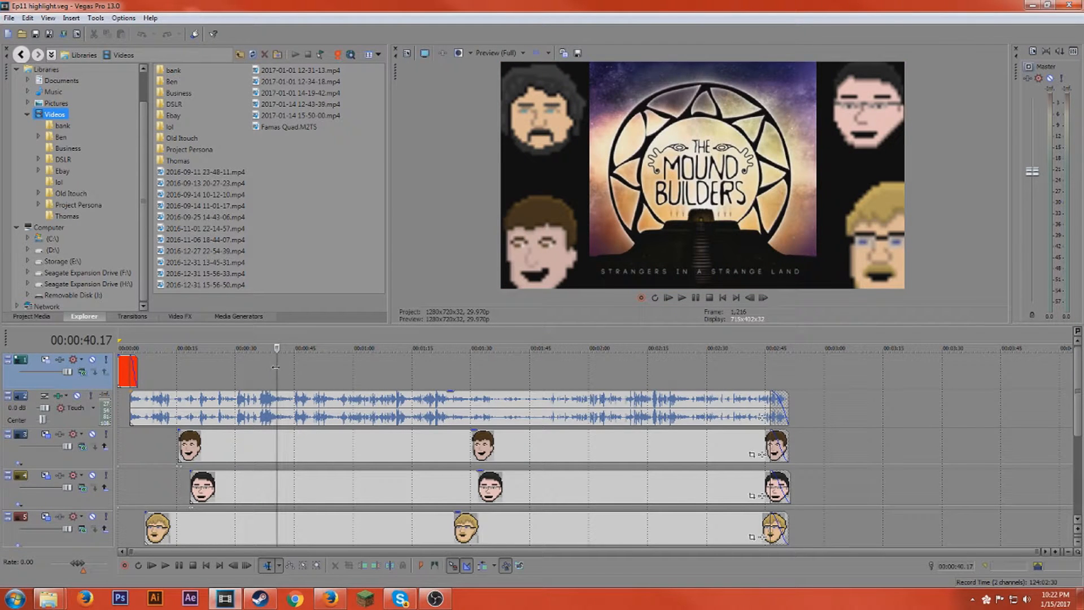
{"action": "left_click_drag", "start_coordinate": [277, 369], "coordinate": [773, 385]}
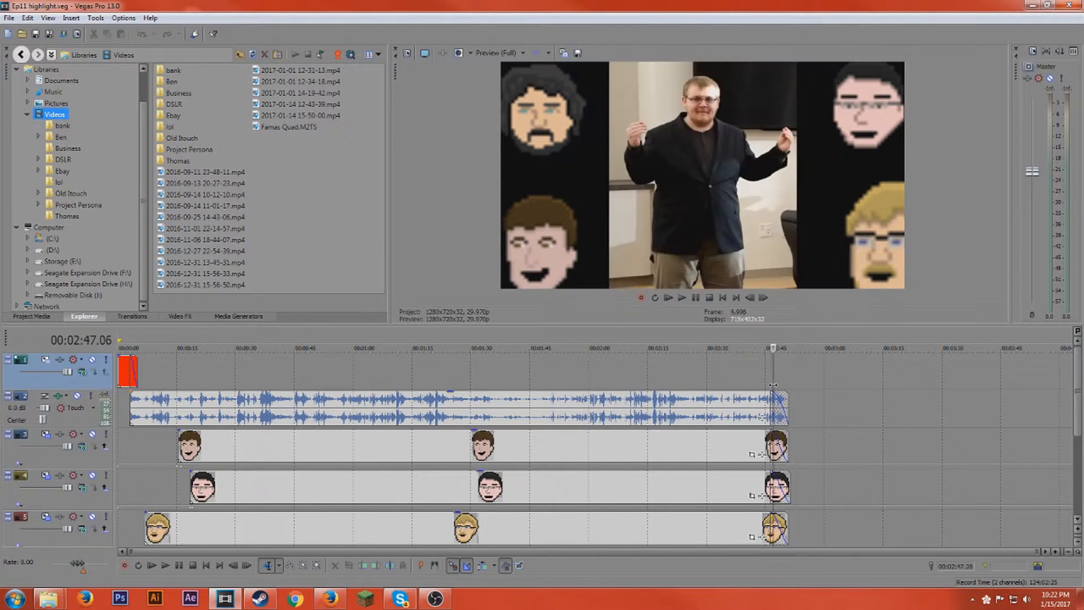
{"action": "left_click_drag", "start_coordinate": [773, 386], "coordinate": [275, 408]}
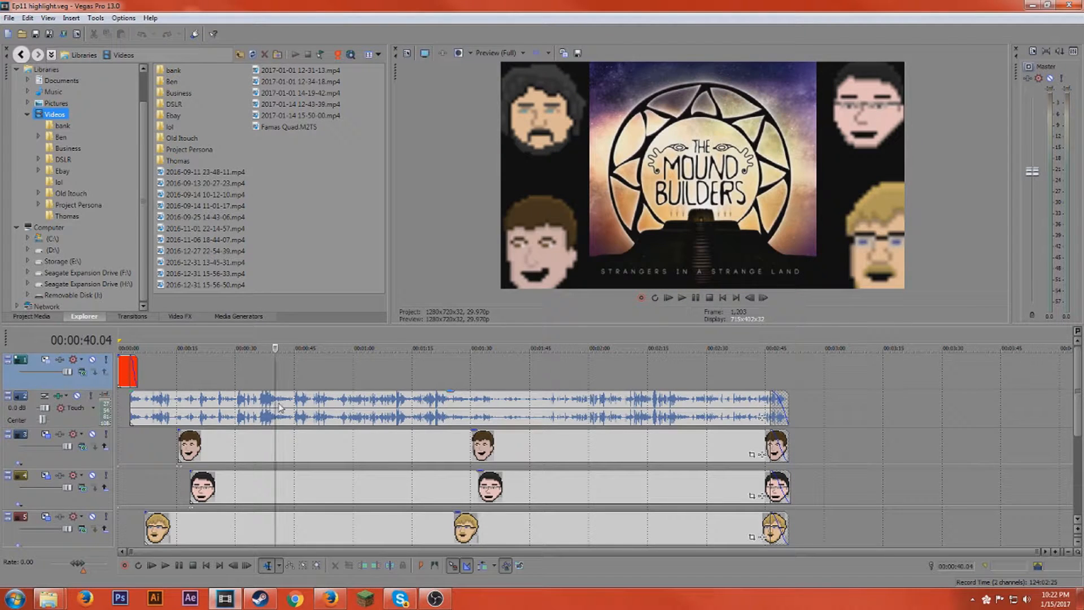
Glance at the Tools menu, then scrub from 1:50 to the closing shot near 2:46.
{"action": "left_click", "coordinate": [95, 18]}
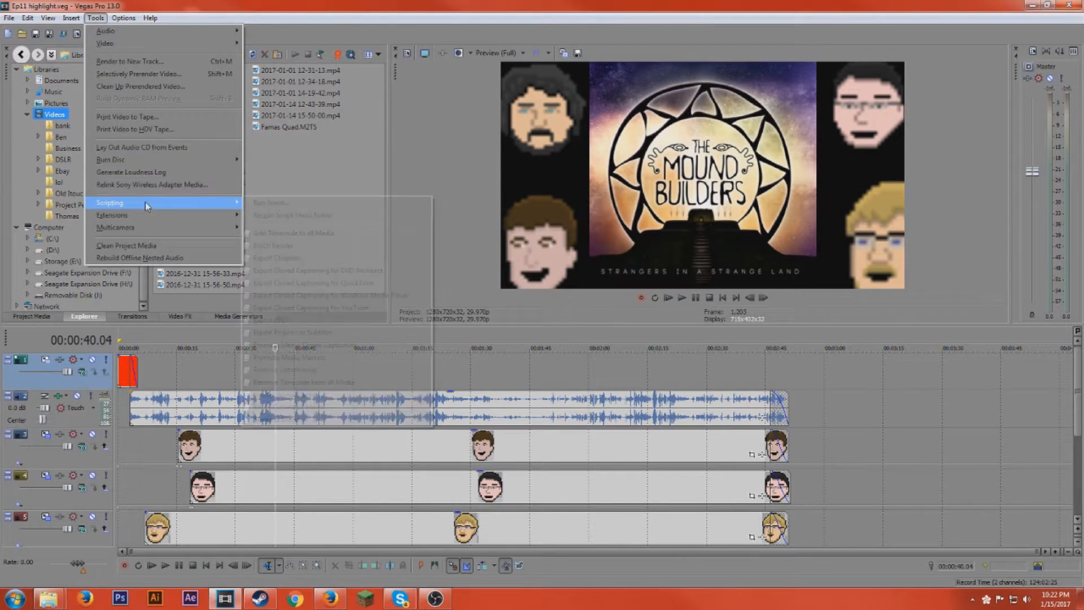
{"action": "mouse_move", "coordinate": [161, 203]}
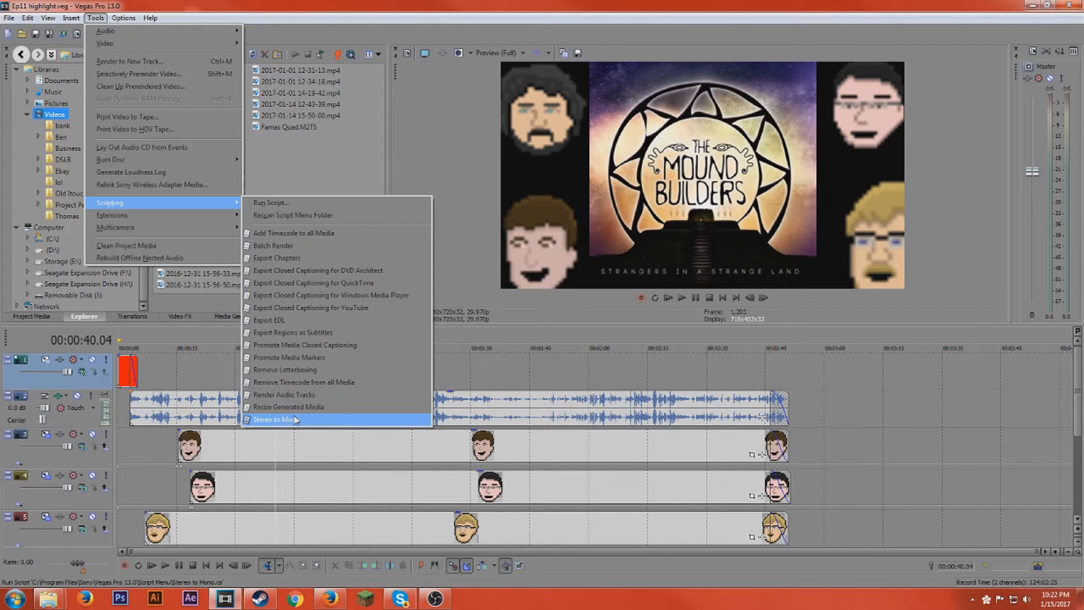
{"action": "left_click", "coordinate": [552, 385]}
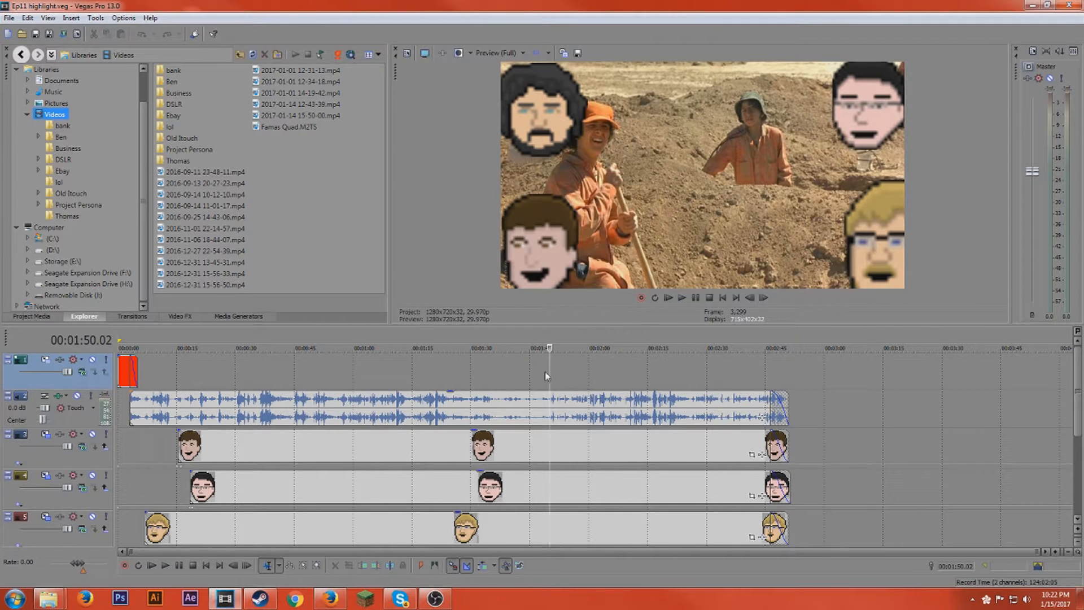
{"action": "mouse_move", "coordinate": [550, 370]}
{"action": "left_mouse_down"}
{"action": "mouse_move", "coordinate": [790, 387]}
{"action": "mouse_move", "coordinate": [129, 394]}
{"action": "mouse_move", "coordinate": [555, 428]}
{"action": "mouse_move", "coordinate": [778, 349]}
{"action": "left_mouse_up"}
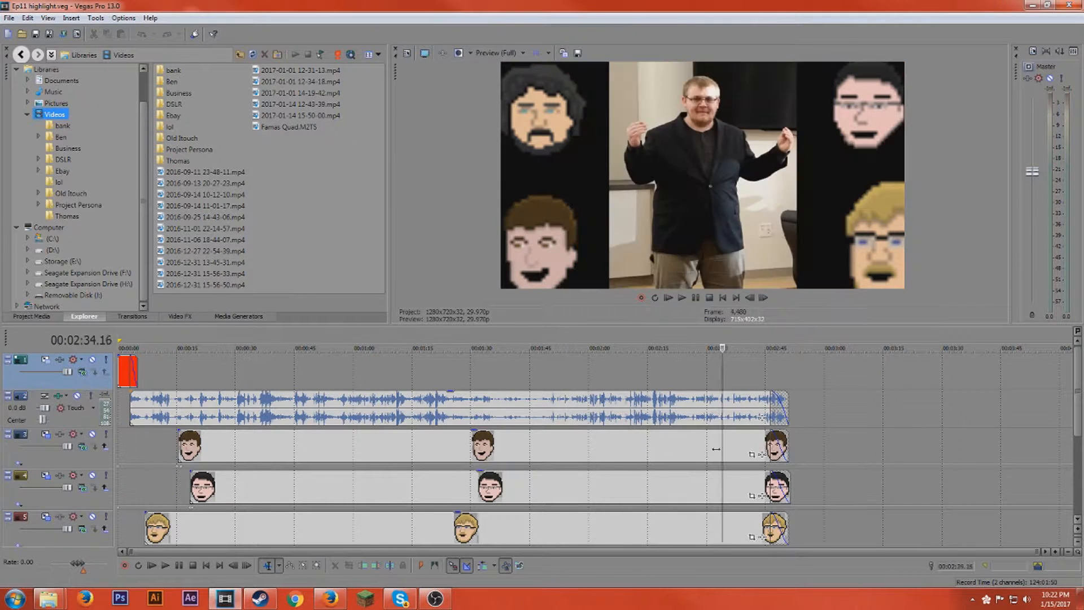
Scrub the playhead back to the Engineering Marvel shot at about 00:00:15.
{"action": "left_click_drag", "start_coordinate": [777, 349], "coordinate": [178, 349]}
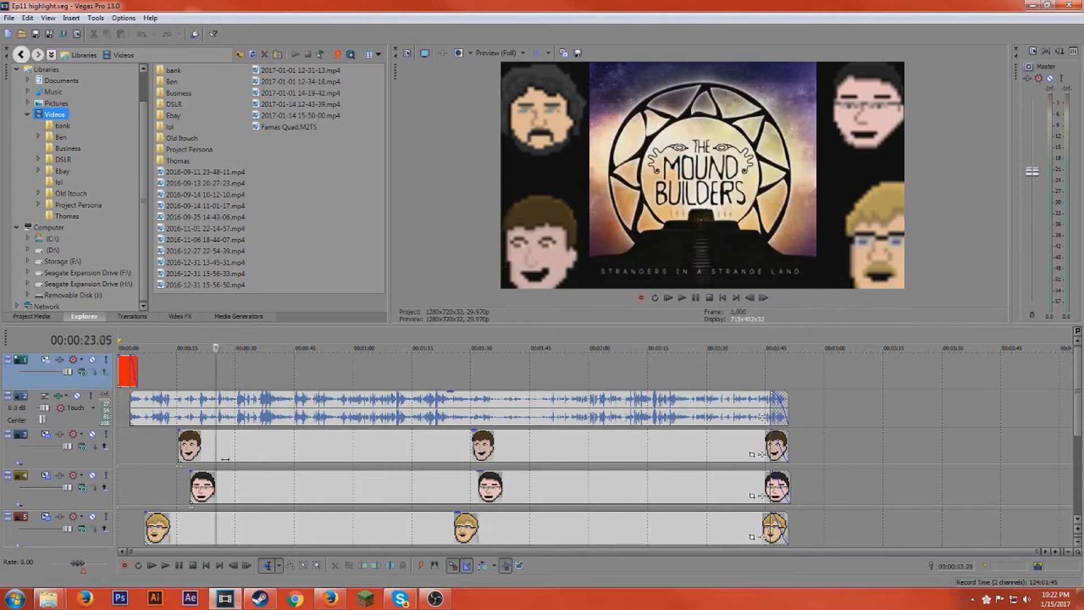
{"action": "mouse_move", "coordinate": [178, 453]}
{"action": "left_mouse_down"}
{"action": "mouse_move", "coordinate": [169, 458]}
{"action": "mouse_move", "coordinate": [760, 458]}
{"action": "mouse_move", "coordinate": [642, 488]}
{"action": "mouse_move", "coordinate": [424, 453]}
{"action": "mouse_move", "coordinate": [772, 453]}
{"action": "mouse_move", "coordinate": [139, 449]}
{"action": "mouse_move", "coordinate": [271, 449]}
{"action": "left_mouse_up"}
Browse the Tools > Scripting list, then place the playhead on the dig scene around 1:51 and at 29 seconds.
{"action": "left_click", "coordinate": [95, 18]}
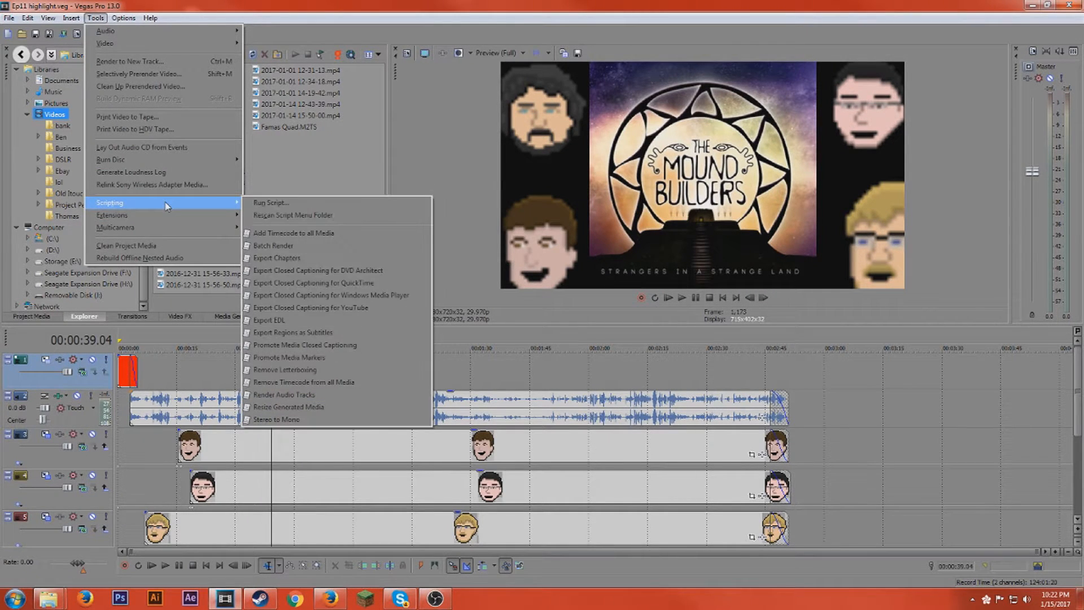
{"action": "mouse_move", "coordinate": [111, 203]}
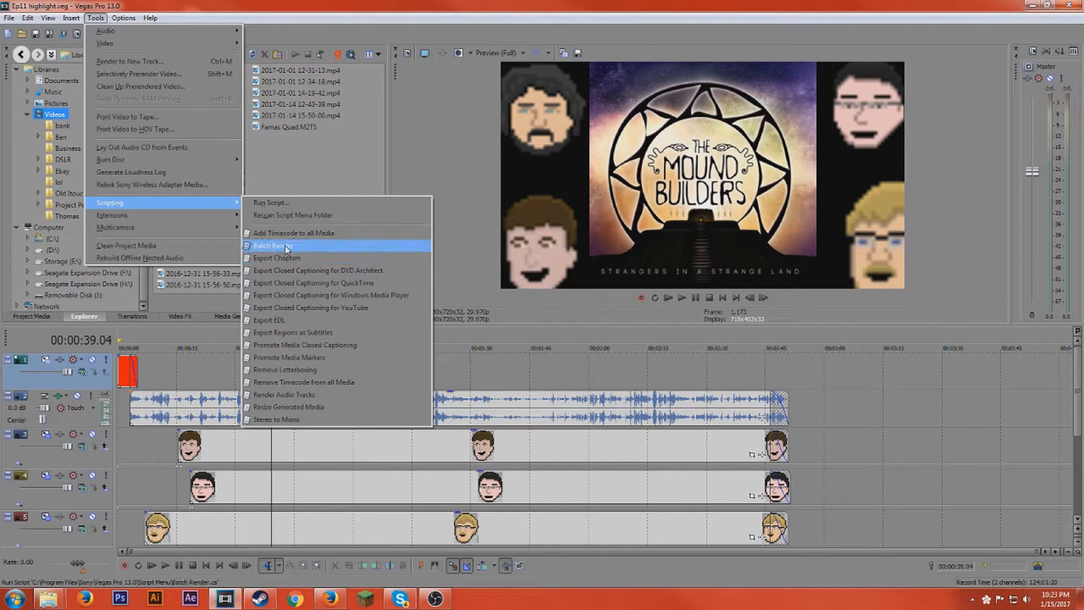
{"action": "left_click", "coordinate": [552, 377]}
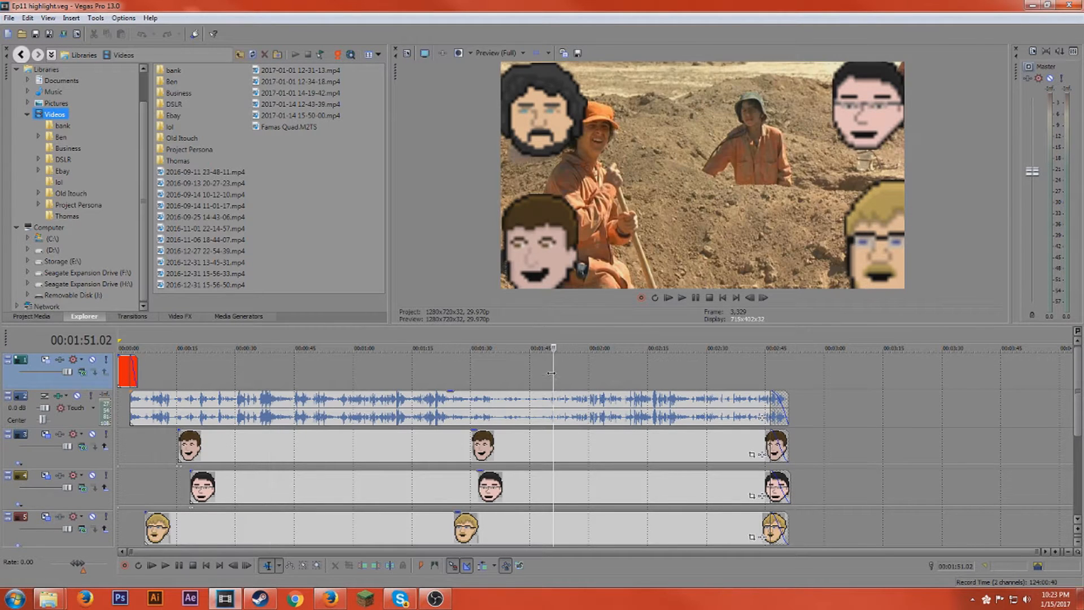
{"action": "left_click", "coordinate": [752, 373]}
Make the timeline taller and mark an initial time range around the middle clips.
{"action": "left_click", "coordinate": [235, 372]}
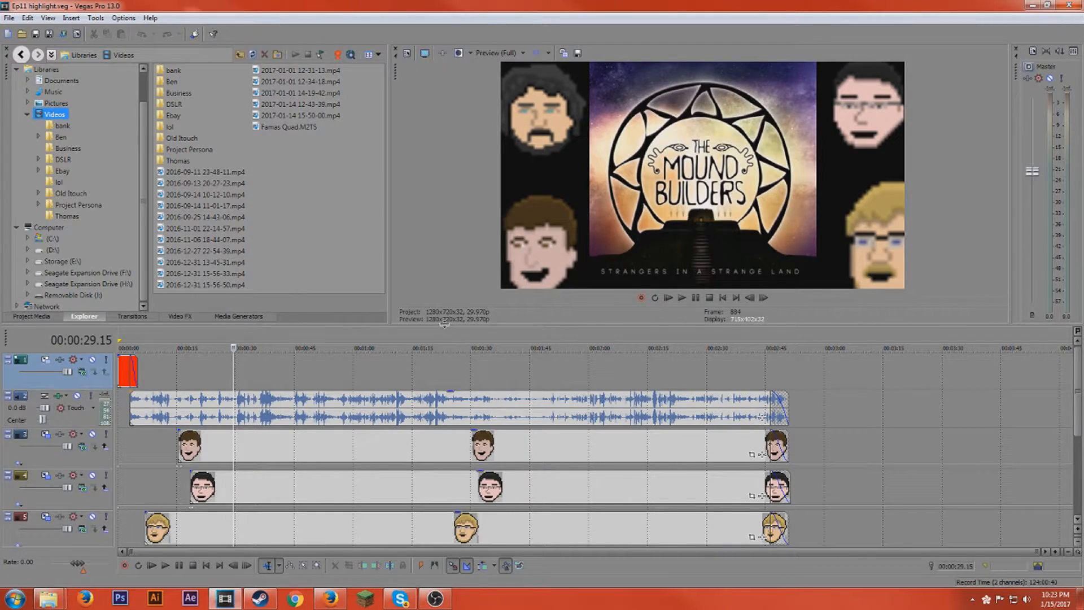
{"action": "left_click_drag", "start_coordinate": [448, 329], "coordinate": [422, 216]}
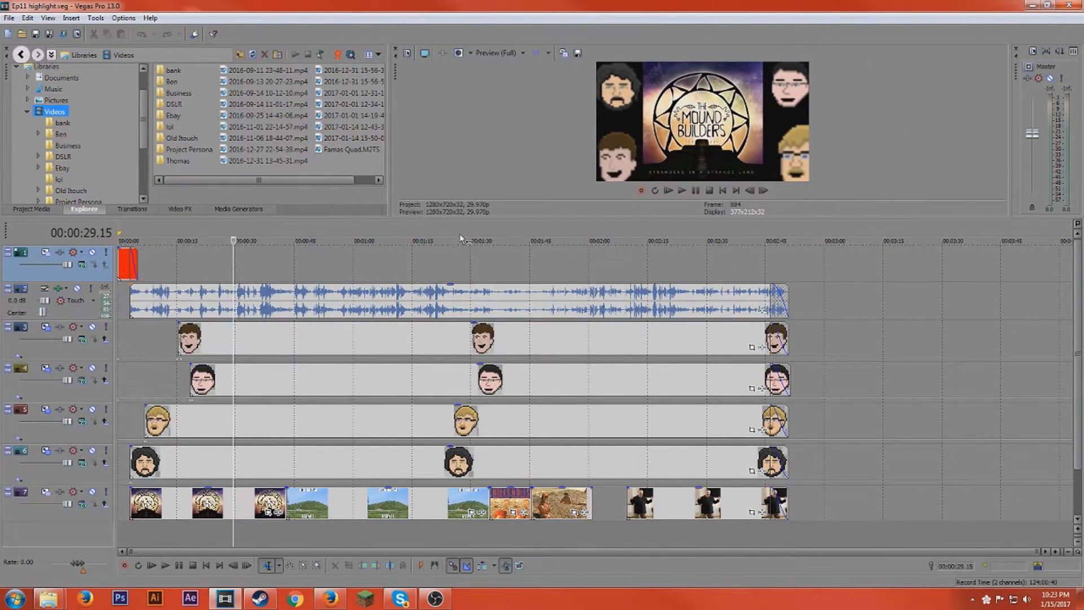
{"action": "left_click_drag", "start_coordinate": [462, 240], "coordinate": [531, 241]}
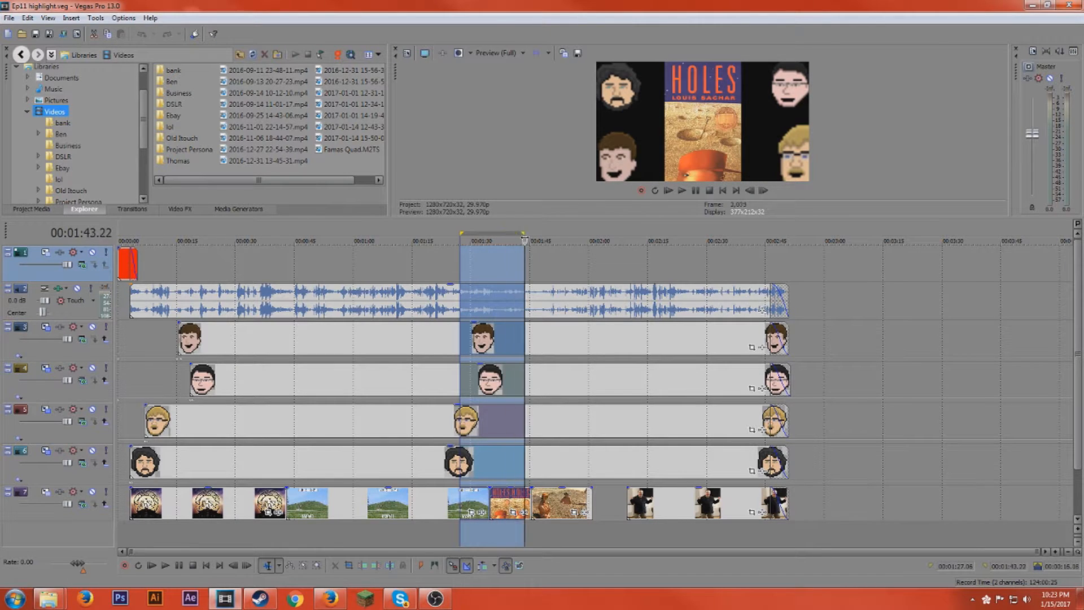
Trim the loop region to the dig-scene clip, about 1:45 to 2:00, and restore the larger preview.
{"action": "left_click_drag", "start_coordinate": [462, 235], "coordinate": [491, 236]}
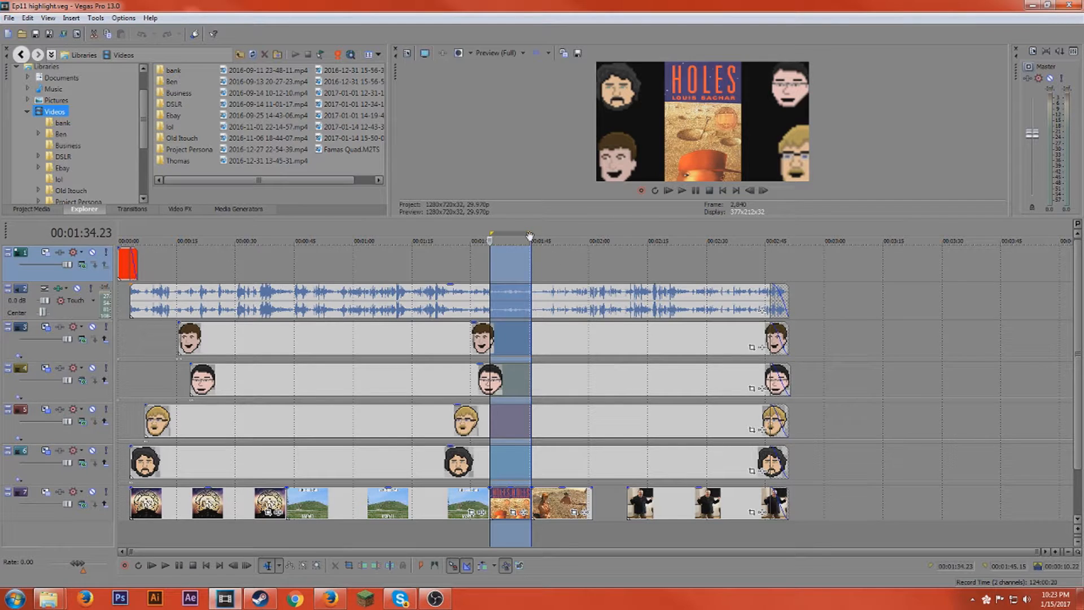
{"action": "left_click_drag", "start_coordinate": [529, 238], "coordinate": [591, 237]}
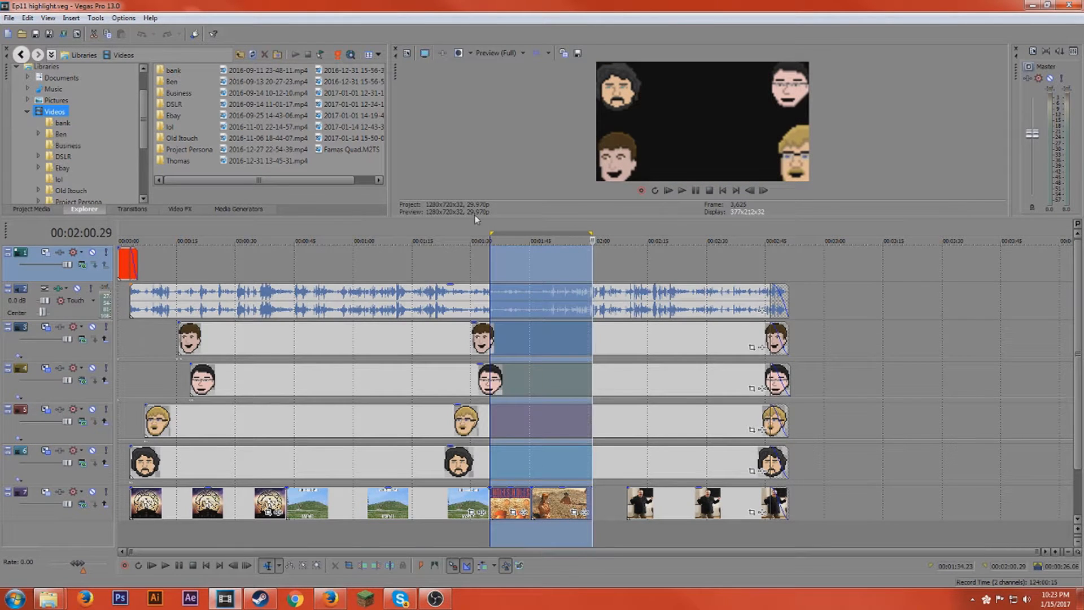
{"action": "left_click_drag", "start_coordinate": [491, 234], "coordinate": [532, 236]}
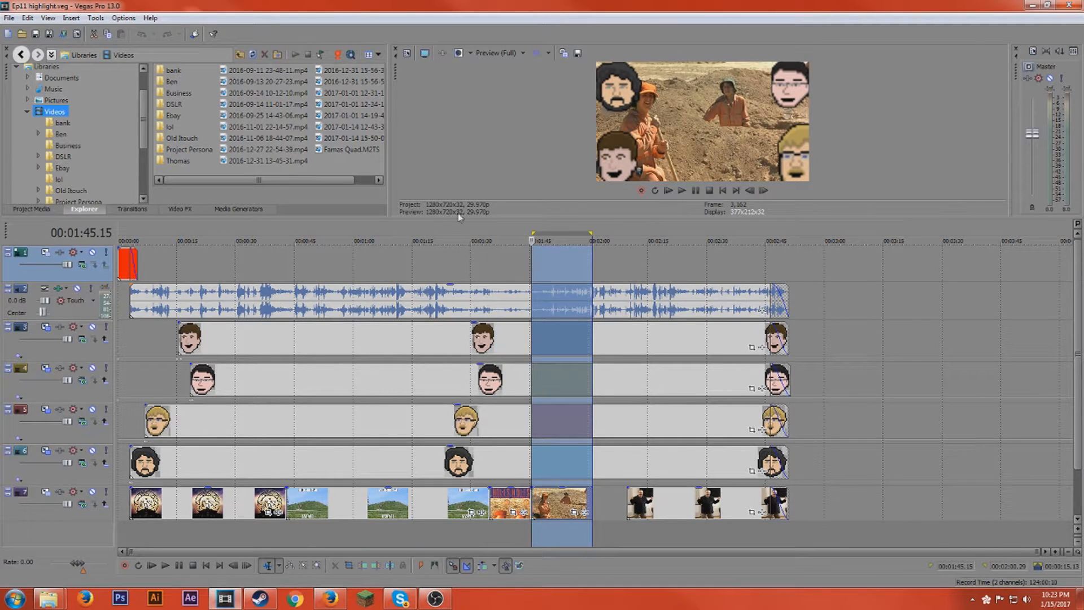
{"action": "left_click_drag", "start_coordinate": [458, 219], "coordinate": [448, 354]}
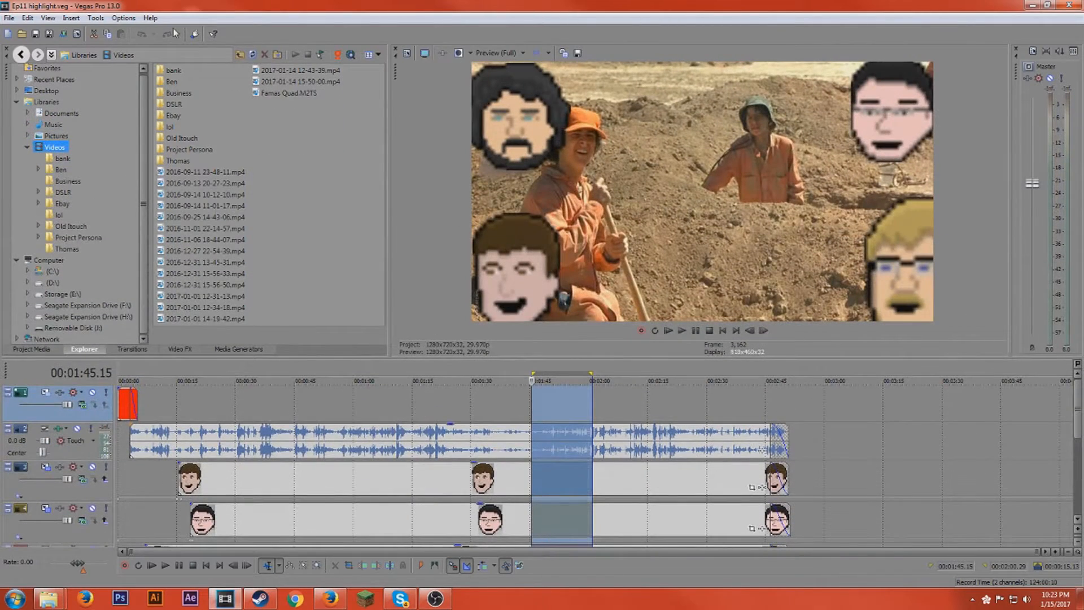
Show the Tools > Scripting list and hover through its script entries.
{"action": "left_click", "coordinate": [95, 17]}
{"action": "mouse_move", "coordinate": [161, 203]}
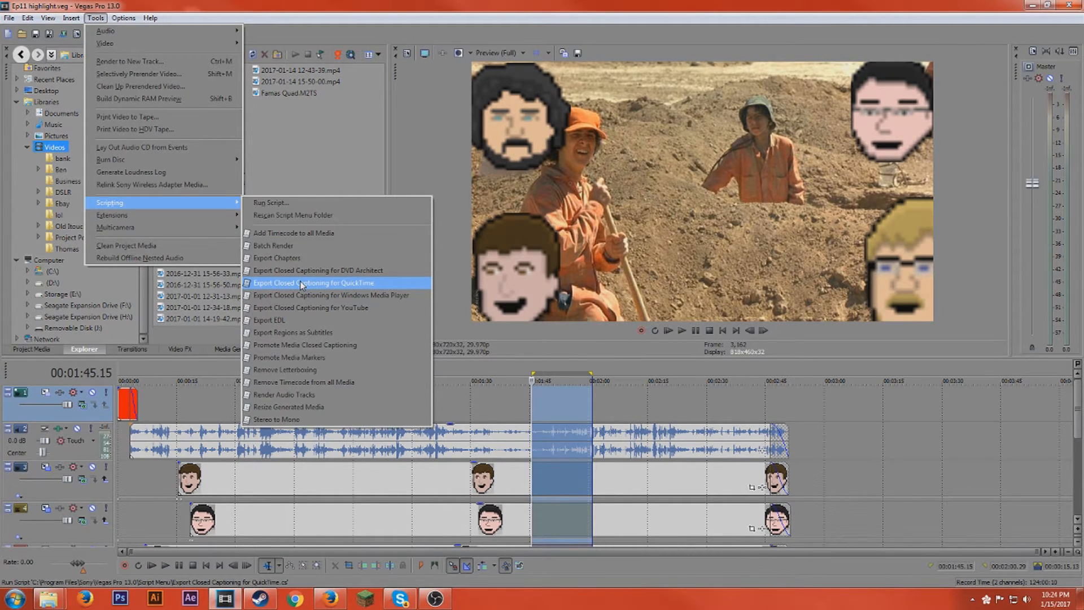
Dismiss the script list and scrub the dig-scene clip from 1:40 to about 1:59.
{"action": "left_click", "coordinate": [510, 390]}
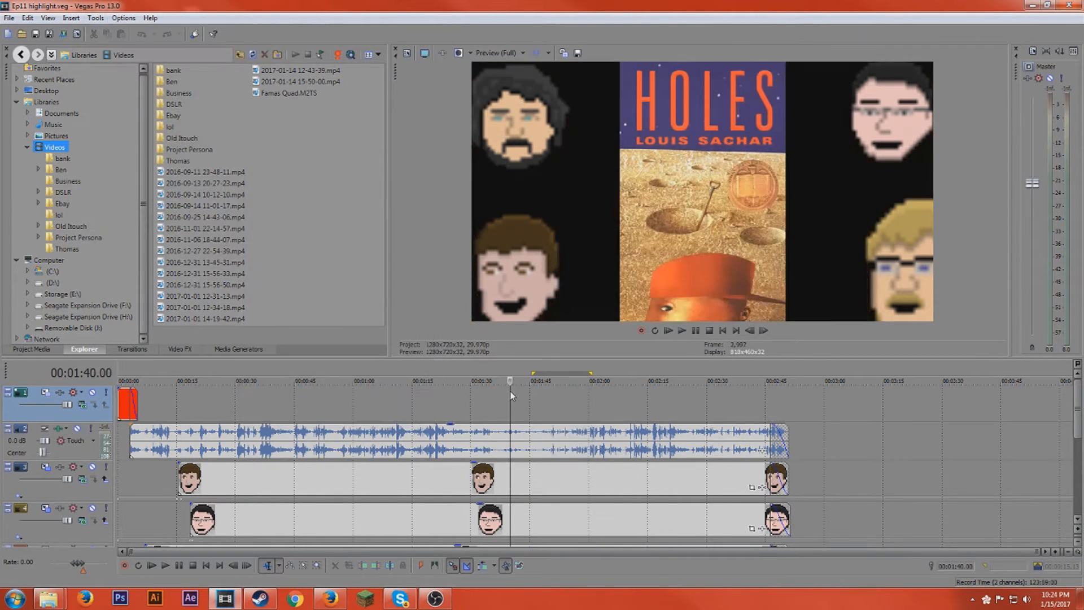
{"action": "left_click_drag", "start_coordinate": [510, 390], "coordinate": [586, 395]}
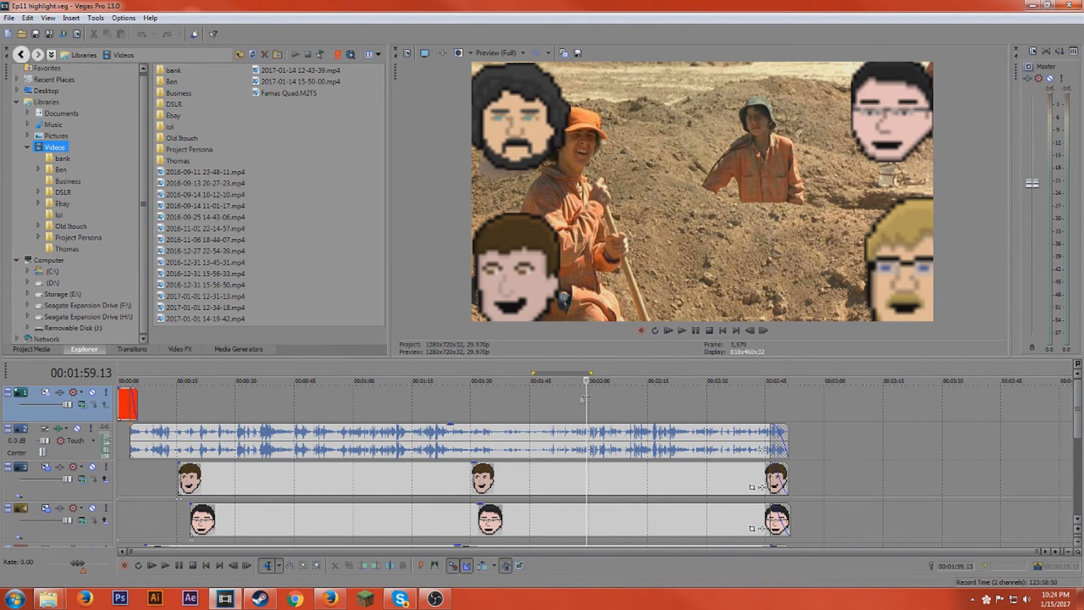